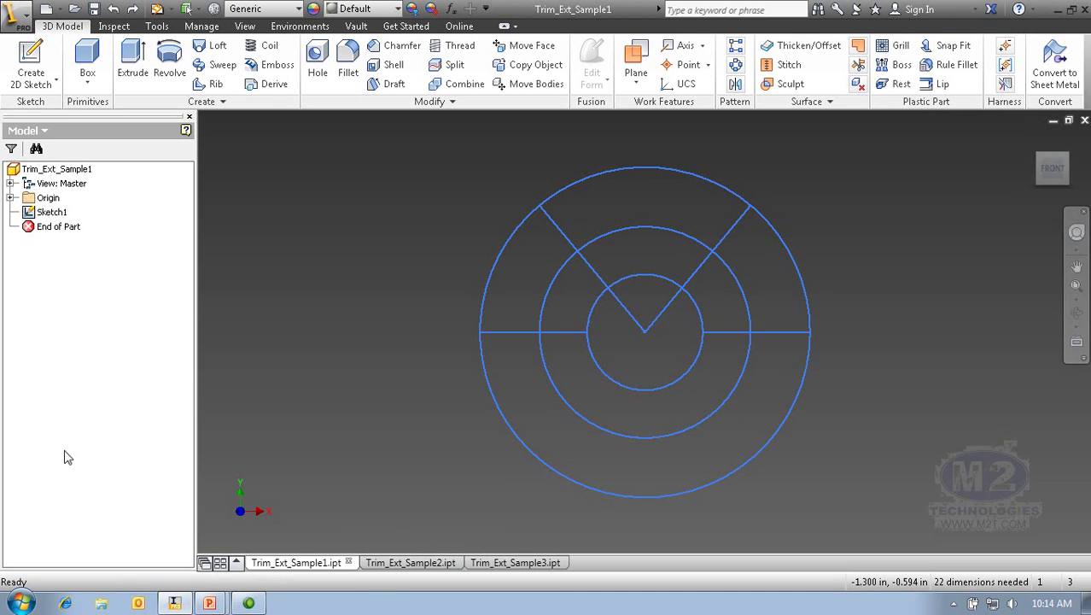
Step: Open Sketch1 and extend the upper-right spoke past the centre and middle circle to the outer circle
{"action": "double_click", "coordinate": [52, 212]}
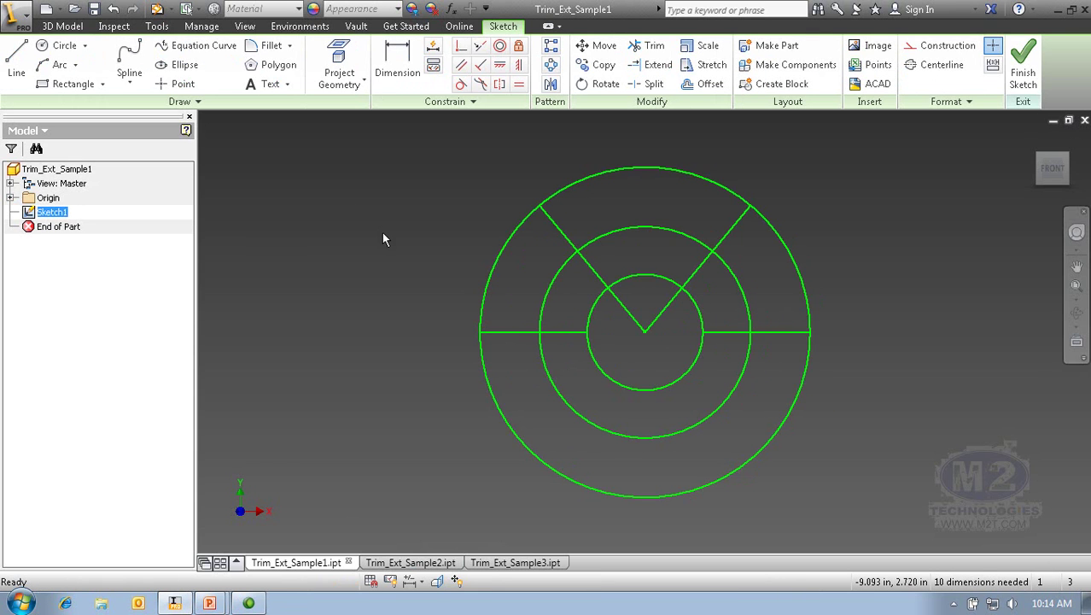
{"action": "left_click", "coordinate": [665, 72]}
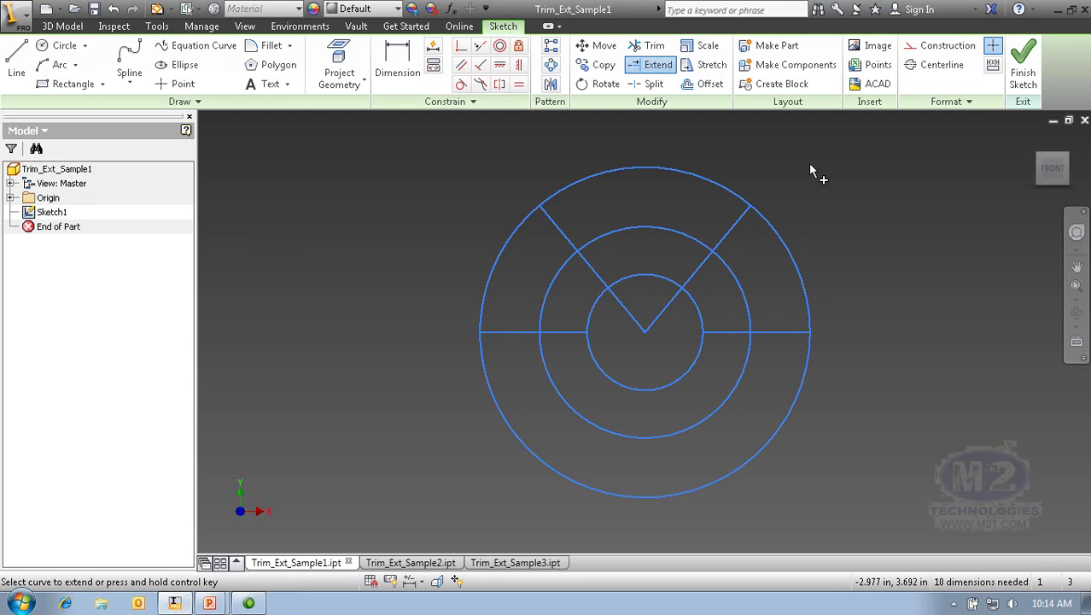
{"action": "left_click", "coordinate": [663, 307]}
{"action": "left_click", "coordinate": [664, 313]}
{"action": "left_click", "coordinate": [669, 317]}
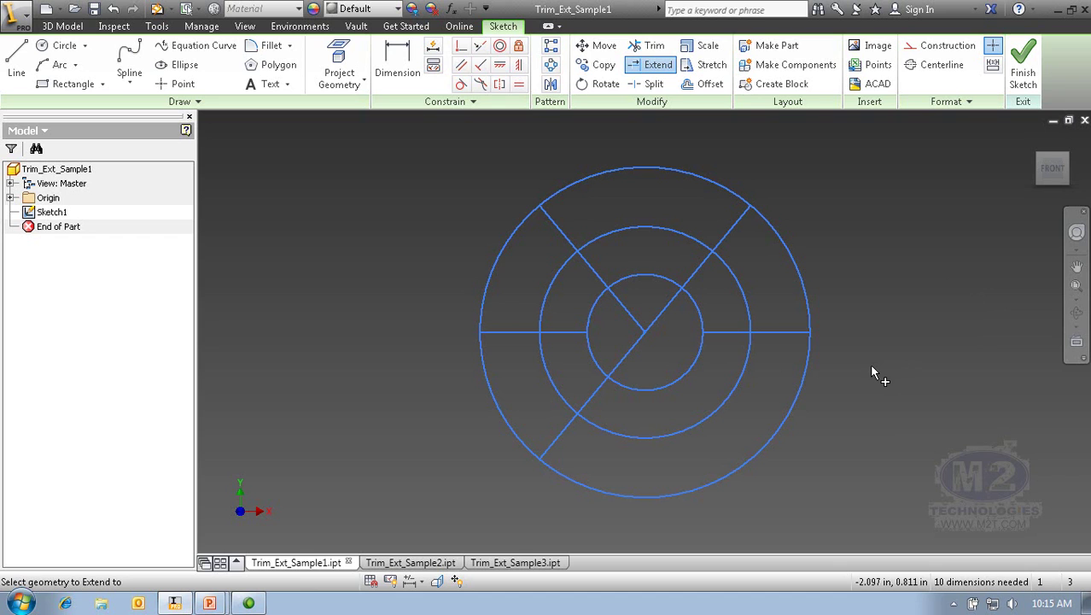
Step: Using the outer circle as boundary, extend the upper-left spoke across to the lower-right outer circle
{"action": "left_click", "coordinate": [805, 376]}
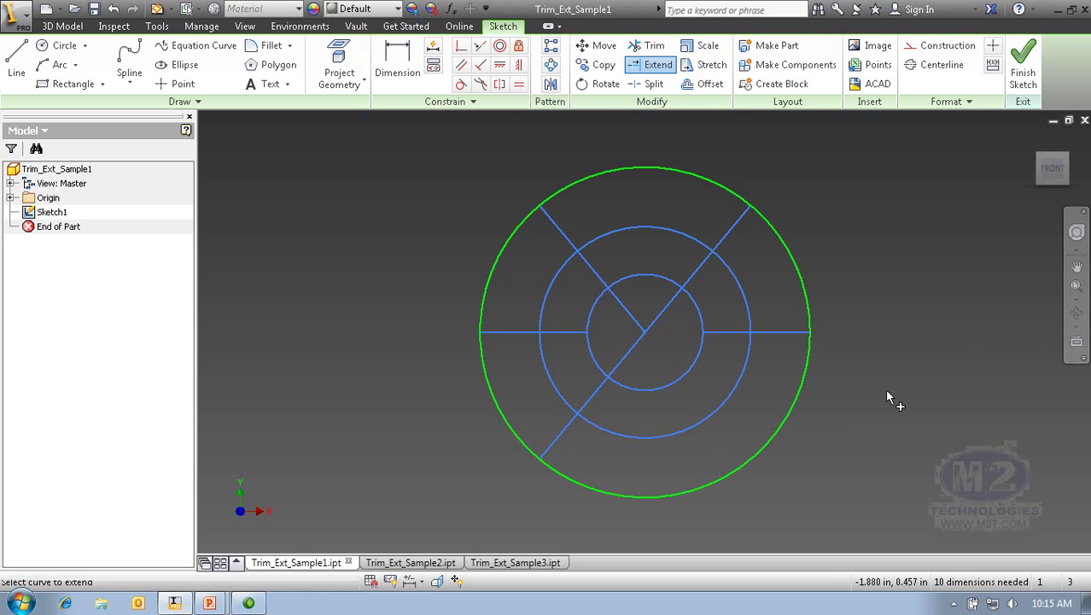
{"action": "left_click", "coordinate": [628, 299]}
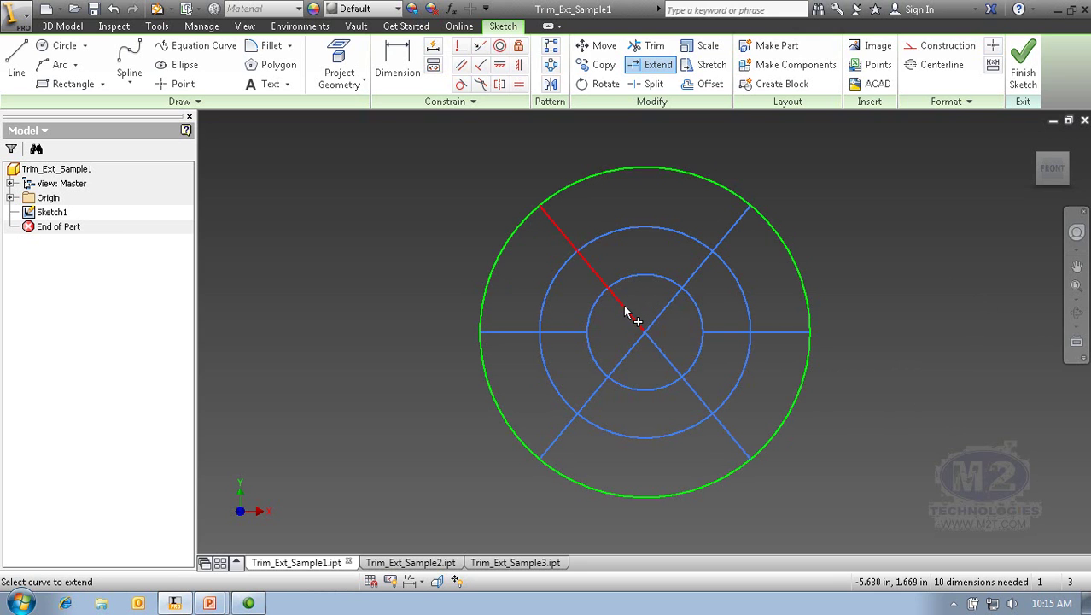
{"action": "left_click", "coordinate": [626, 312]}
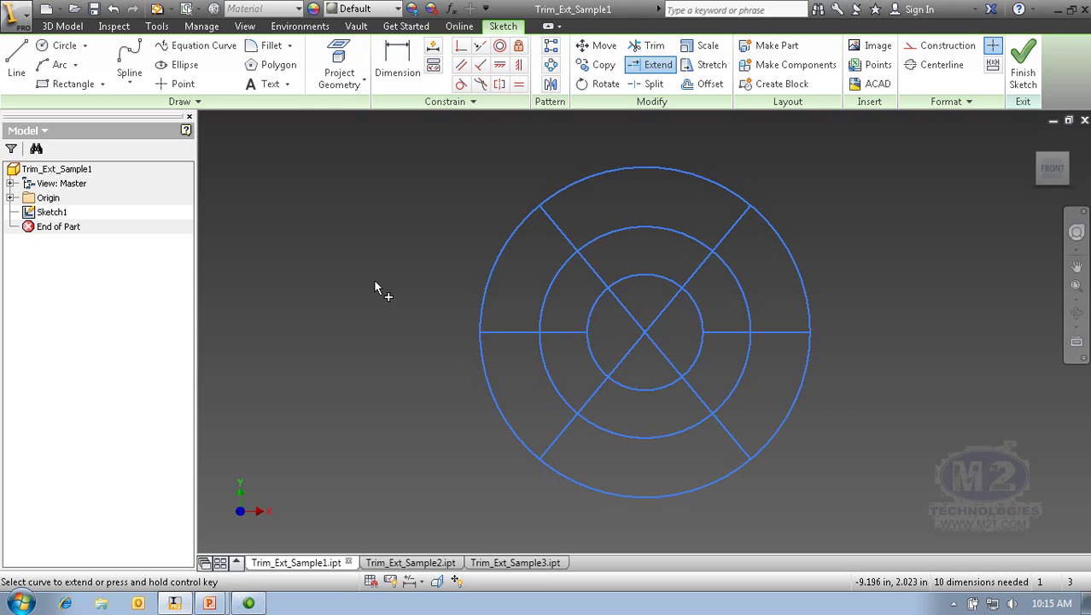
Step: Ctrl-trim the inner segments of the left and right horizontal spokes inside the middle circle
{"action": "key", "text": "ctrl"}
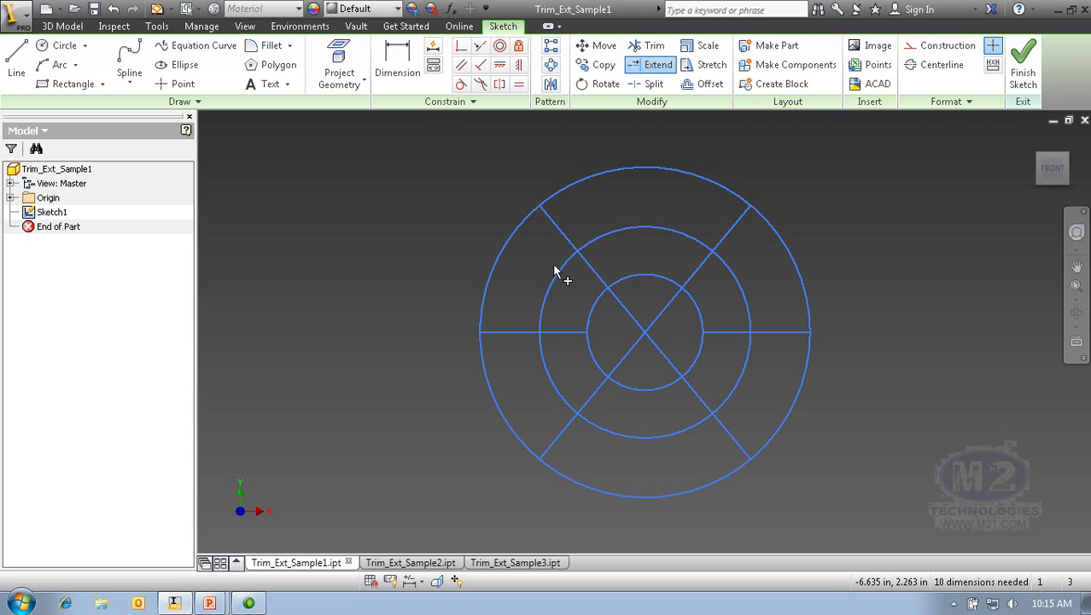
{"action": "key", "text": "ctrl"}
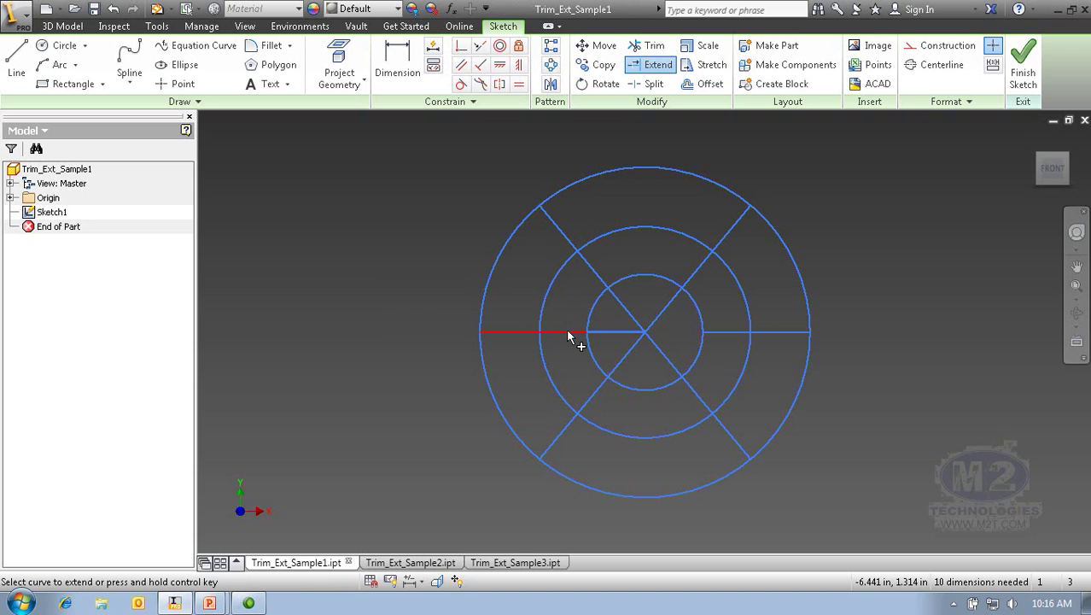
{"action": "key", "text": "ctrl"}
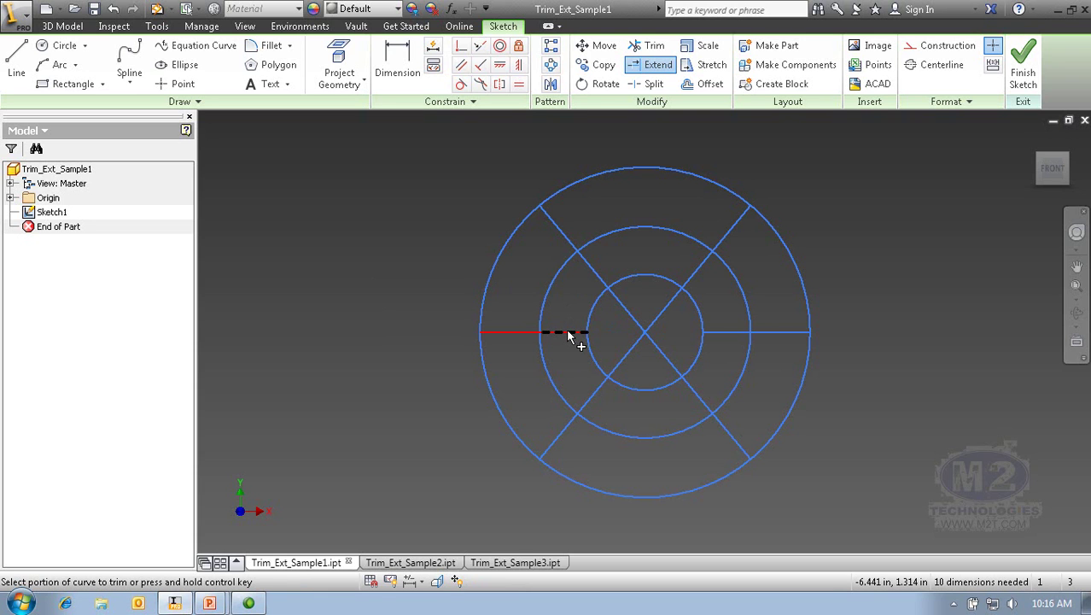
{"action": "key", "text": "ctrl"}
{"action": "left_click", "coordinate": [568, 333], "text": "ctrl"}
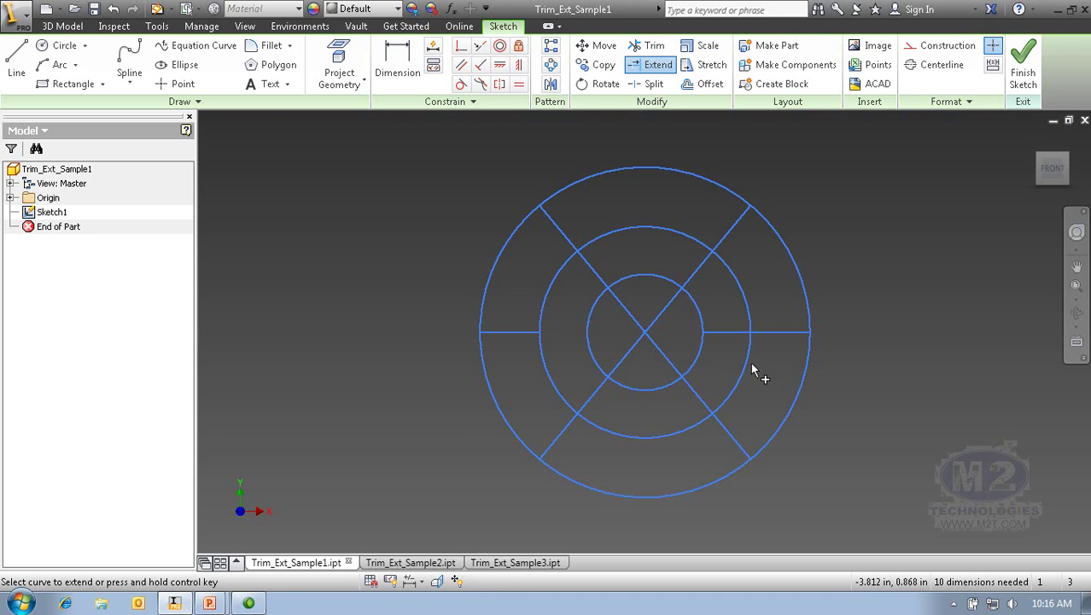
{"action": "left_click", "coordinate": [728, 333]}
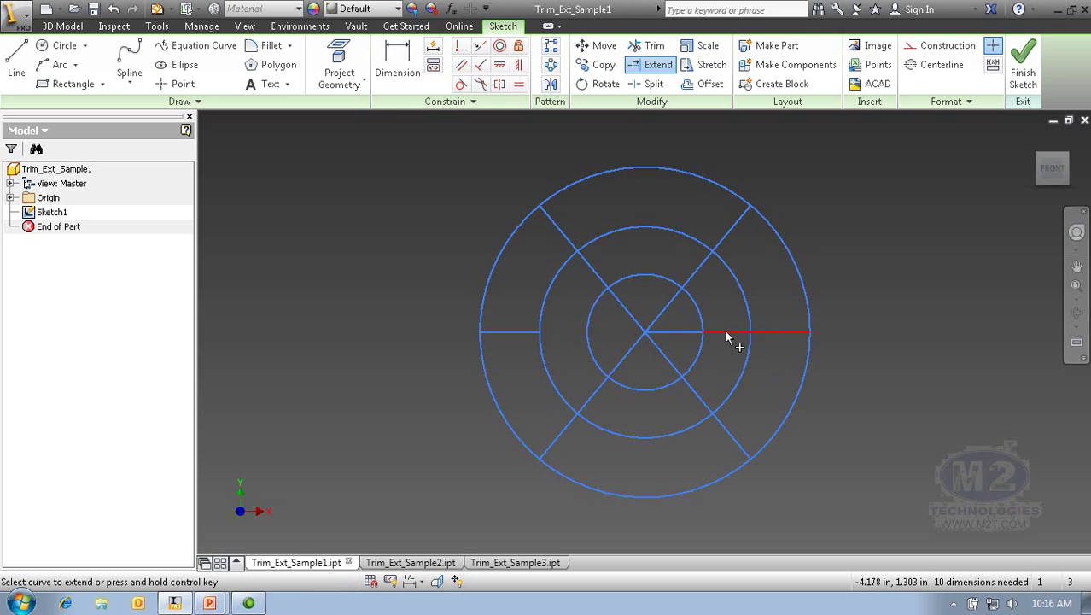
{"action": "key", "text": "ctrl"}
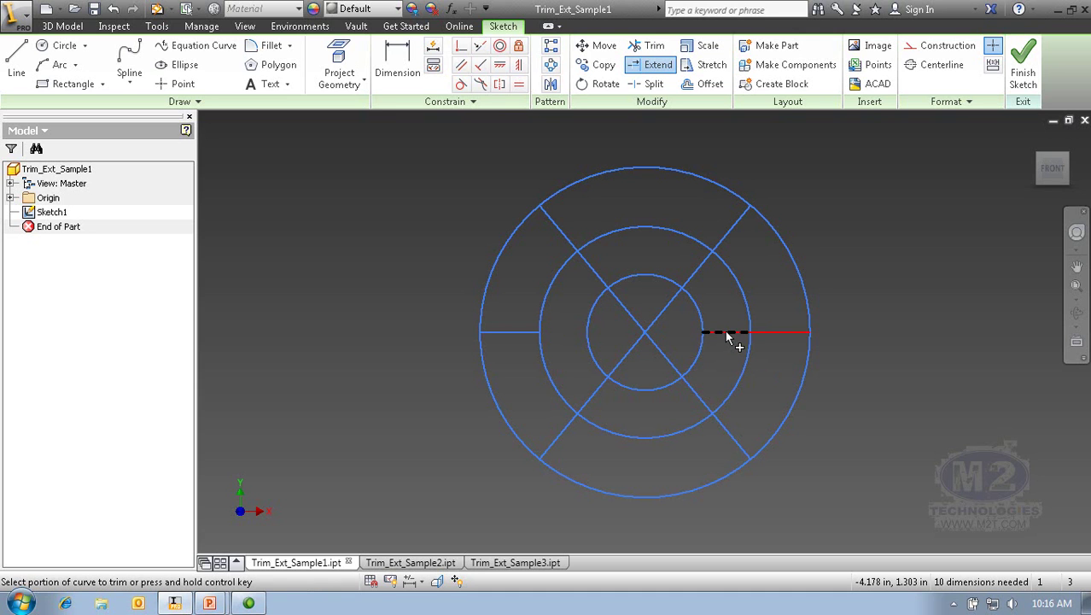
{"action": "left_click", "coordinate": [726, 334], "text": "ctrl"}
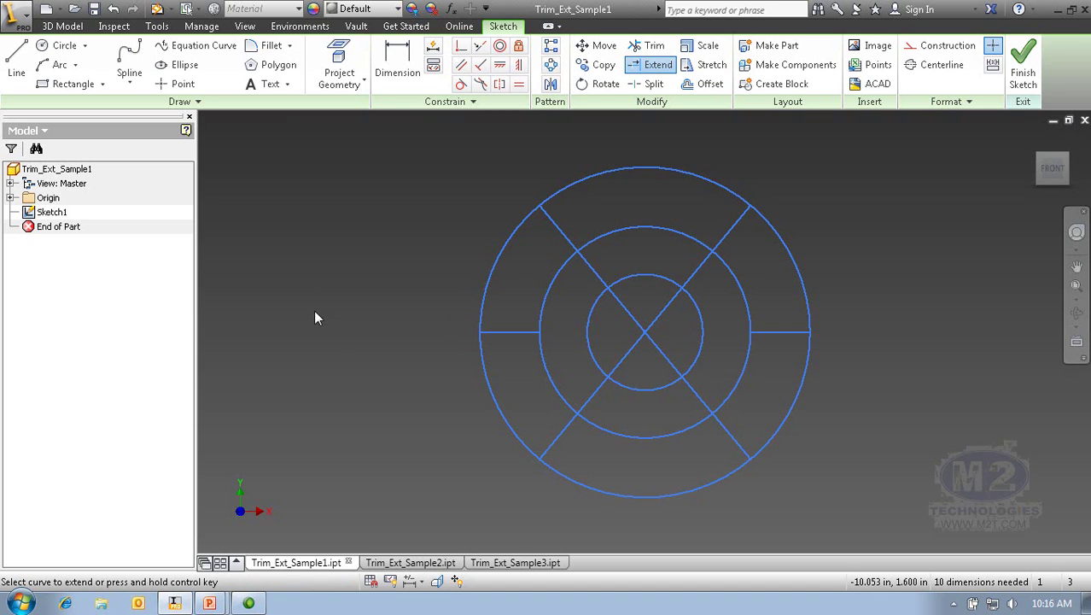
Step: Switch to Trim from the right-click menu and remove the upper-left diagonal's pieces inside the middle circle
{"action": "right_click", "coordinate": [314, 317]}
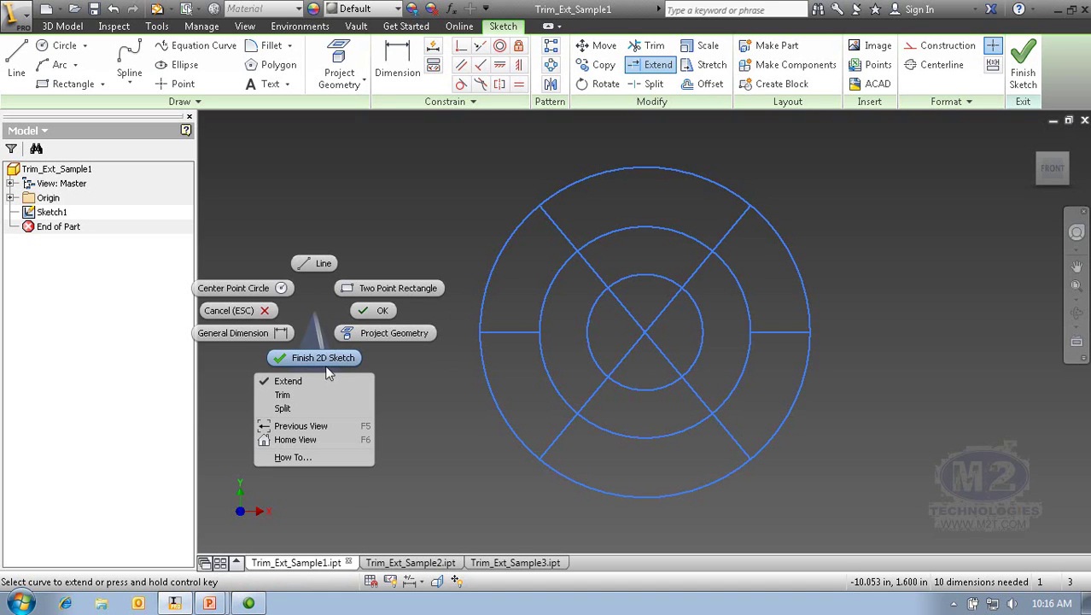
{"action": "left_click", "coordinate": [282, 396]}
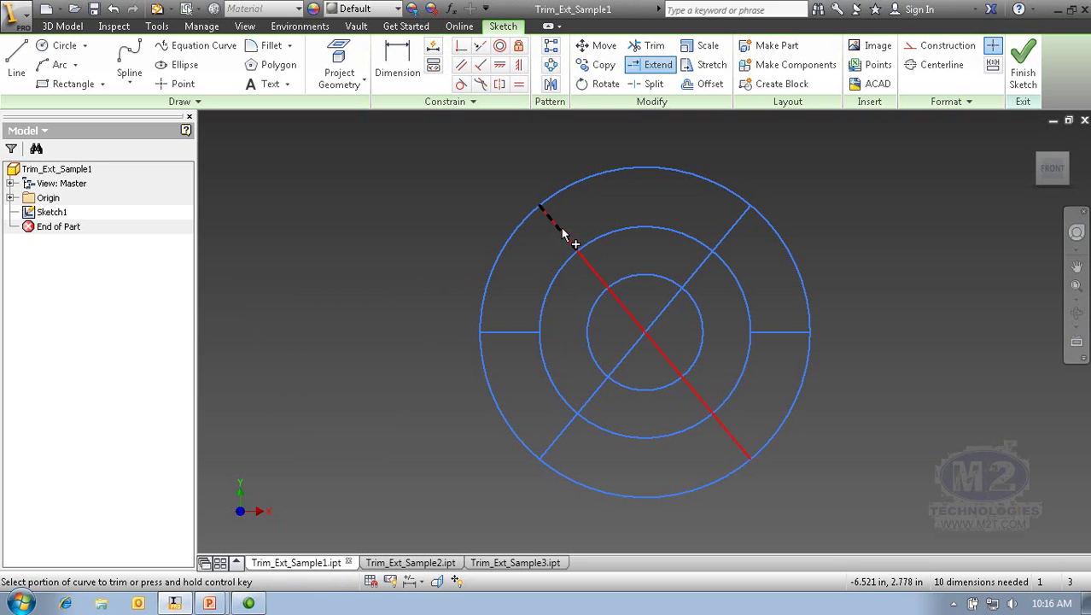
{"action": "mouse_move", "coordinate": [713, 416]}
{"action": "left_mouse_down"}
{"action": "mouse_move", "coordinate": [736, 447]}
{"action": "mouse_move", "coordinate": [717, 427]}
{"action": "left_mouse_up"}
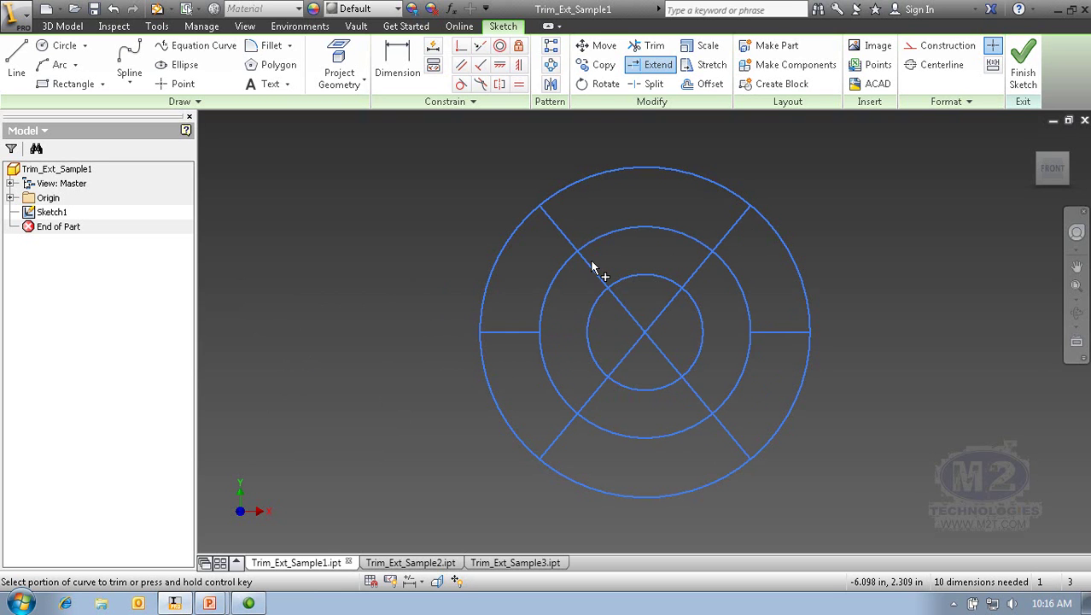
{"action": "mouse_move", "coordinate": [592, 265]}
{"action": "left_mouse_down"}
{"action": "mouse_move", "coordinate": [639, 352]}
{"action": "mouse_move", "coordinate": [660, 353]}
{"action": "mouse_move", "coordinate": [673, 408]}
{"action": "mouse_move", "coordinate": [698, 400]}
{"action": "left_mouse_up"}
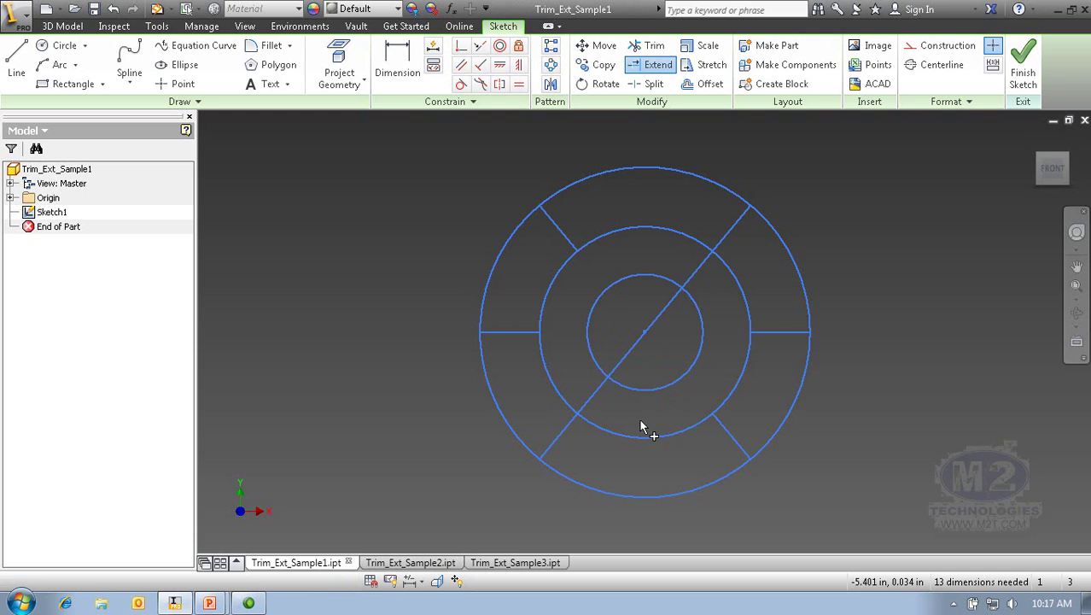
Step: Pick the middle circle as trim boundary and cut away the remaining diagonal inside it
{"action": "key", "text": "ctrl"}
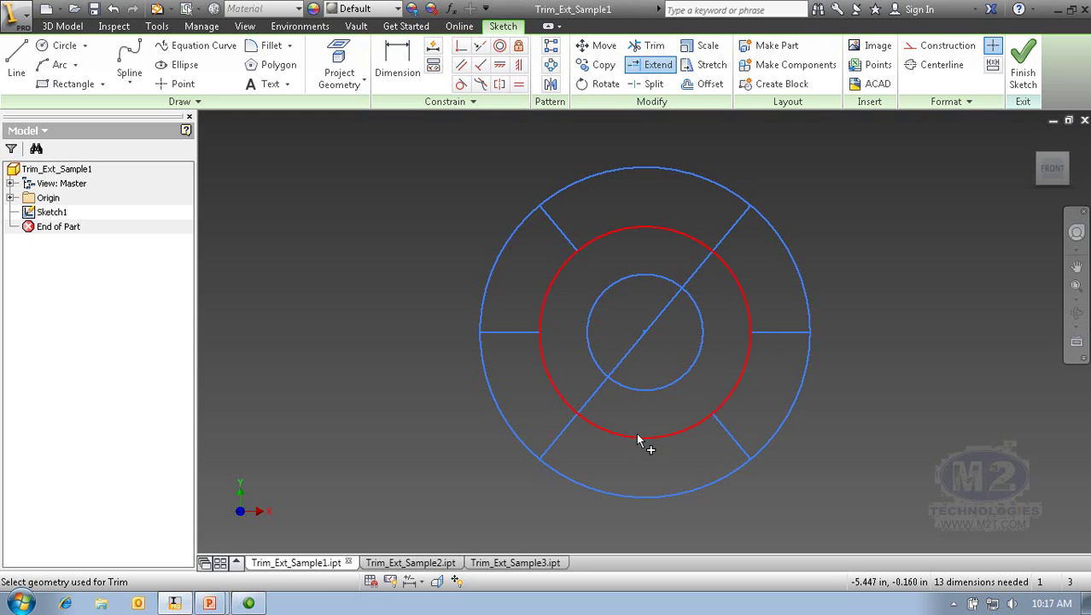
{"action": "left_click", "coordinate": [636, 431]}
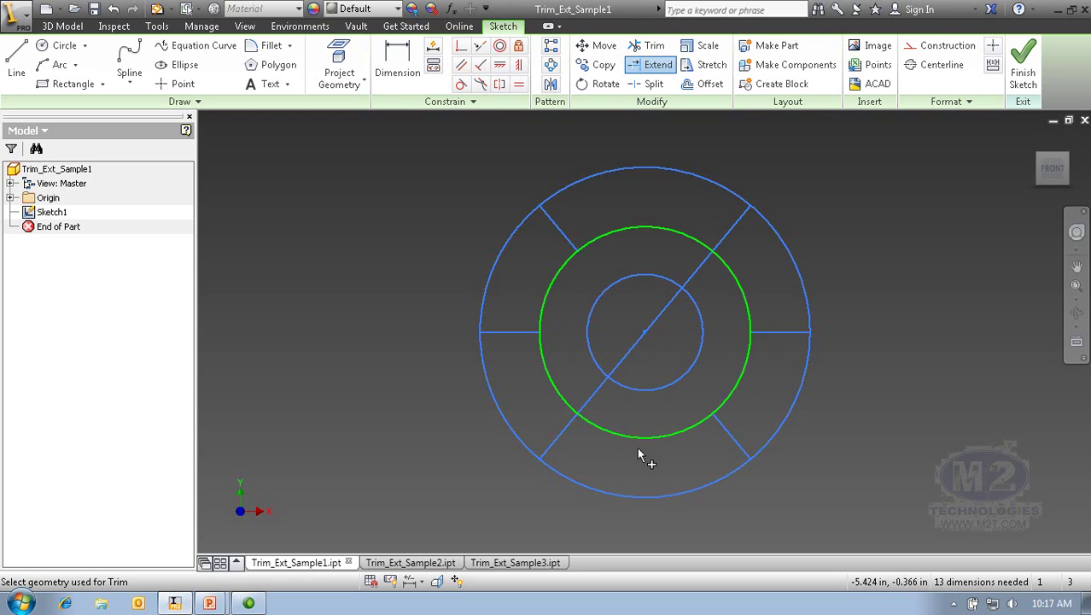
{"action": "left_click", "coordinate": [727, 435]}
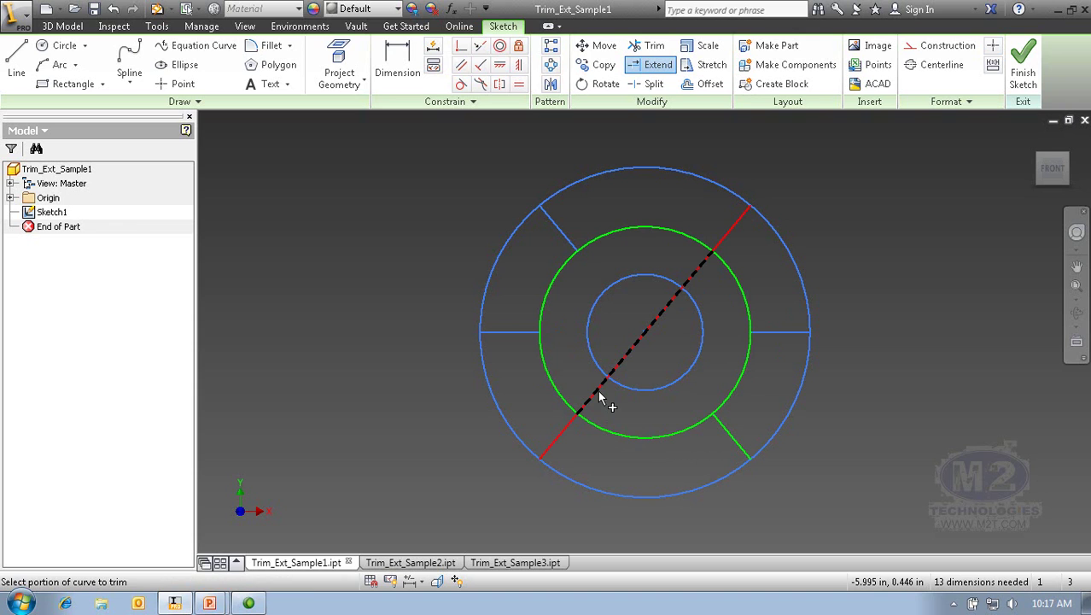
{"action": "left_click", "coordinate": [599, 394]}
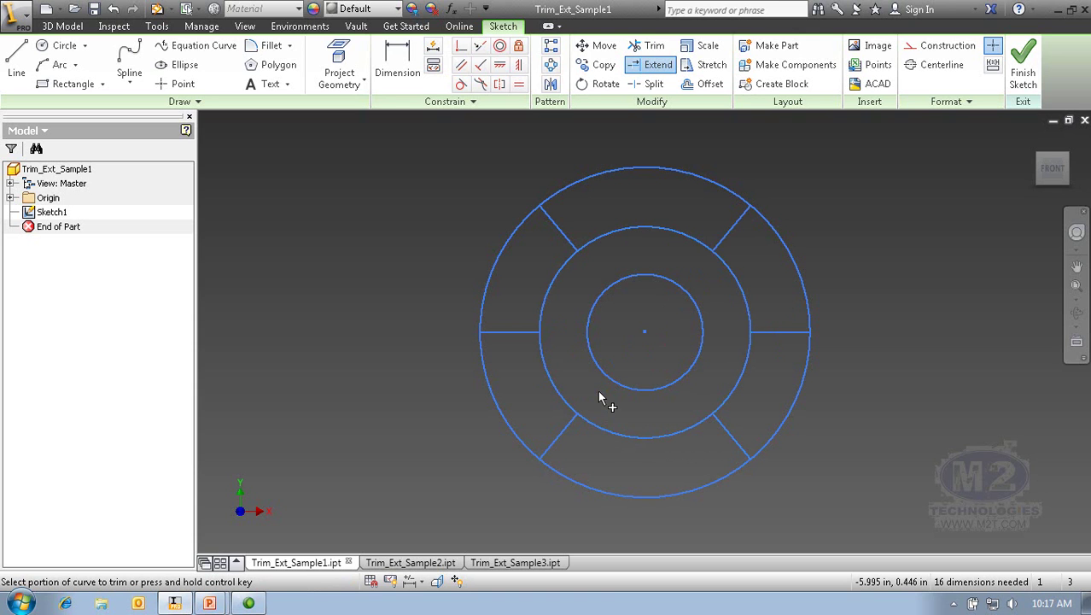
Step: Bring up the Trim_Ext_Sample2 grid sketch and start the Trim command
{"action": "left_click", "coordinate": [401, 562]}
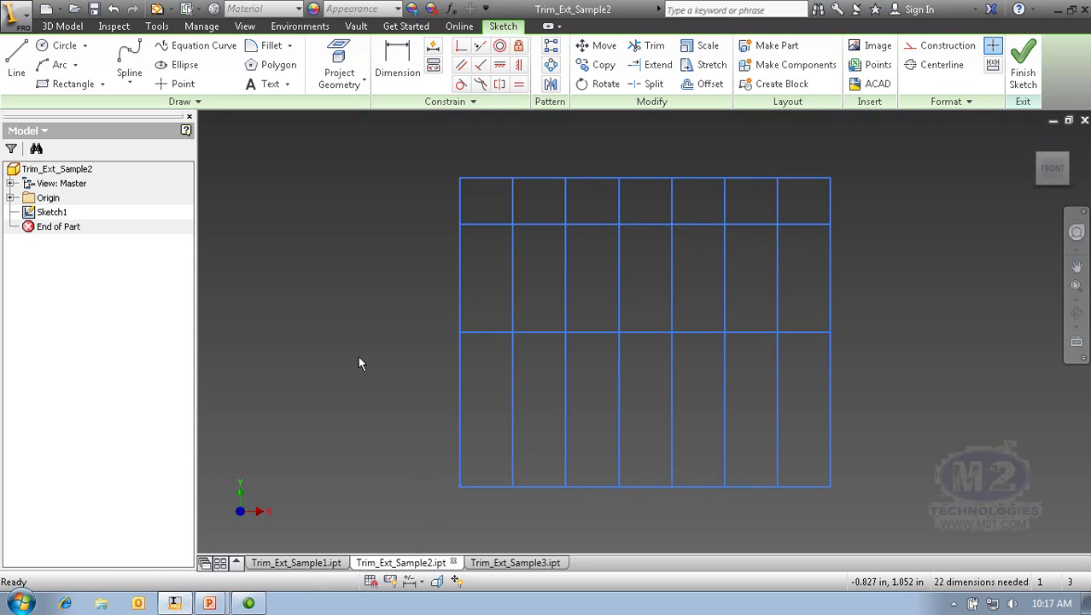
{"action": "left_click", "coordinate": [651, 46]}
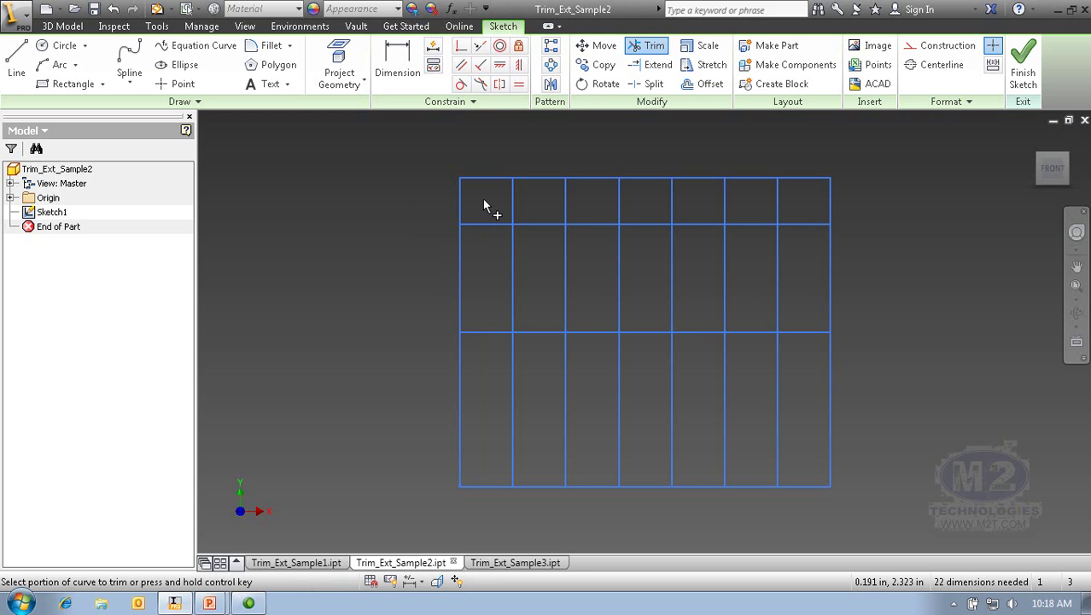
Step: Trim the crossbars and lower vertical lines out of the Trim_Ext_Sample2 grid
{"action": "key", "text": "ctrl"}
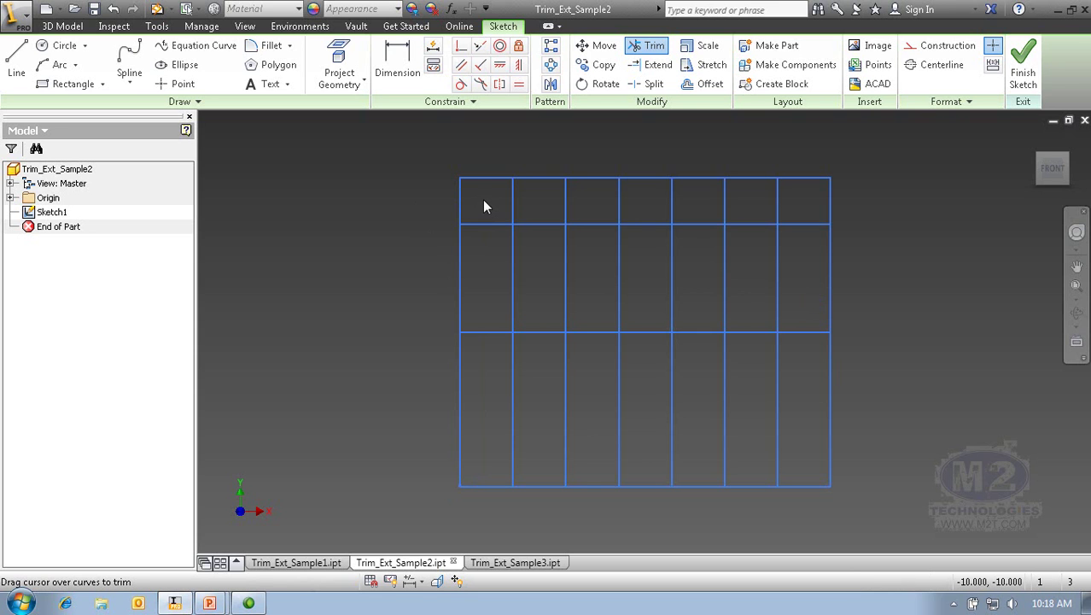
{"action": "mouse_move", "coordinate": [484, 203]}
{"action": "left_mouse_down"}
{"action": "mouse_move", "coordinate": [491, 250]}
{"action": "mouse_move", "coordinate": [515, 277]}
{"action": "mouse_move", "coordinate": [500, 342]}
{"action": "mouse_move", "coordinate": [534, 329]}
{"action": "left_mouse_up"}
{"action": "left_click_drag", "start_coordinate": [574, 264], "coordinate": [599, 218]}
{"action": "mouse_move", "coordinate": [572, 375]}
{"action": "left_mouse_down"}
{"action": "mouse_move", "coordinate": [594, 393]}
{"action": "mouse_move", "coordinate": [553, 416]}
{"action": "mouse_move", "coordinate": [652, 431]}
{"action": "mouse_move", "coordinate": [690, 411]}
{"action": "mouse_move", "coordinate": [699, 363]}
{"action": "left_mouse_up"}
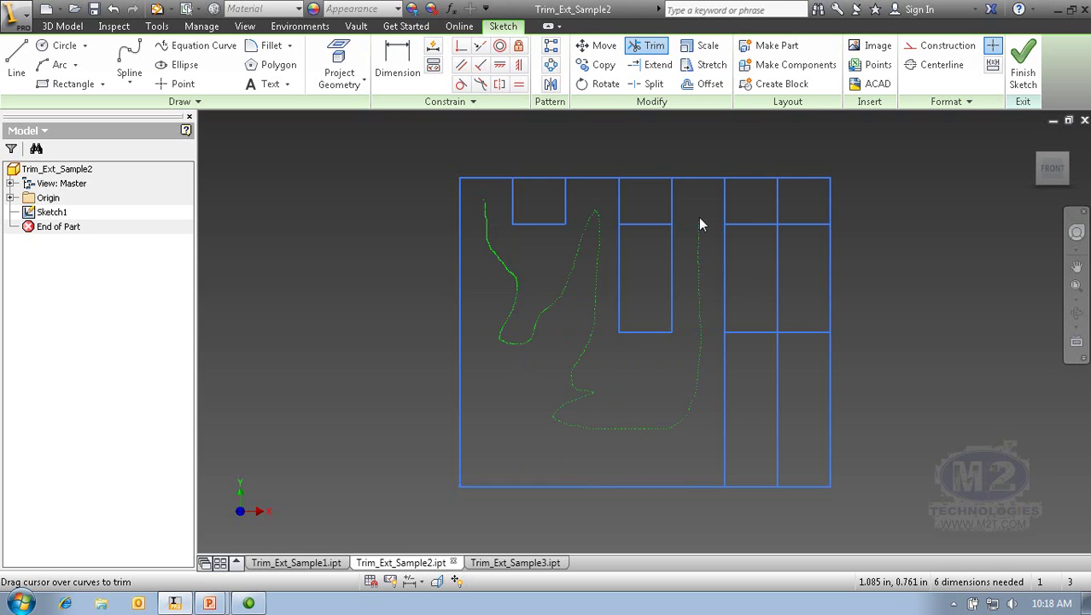
{"action": "mouse_move", "coordinate": [699, 214]}
{"action": "left_mouse_down"}
{"action": "mouse_move", "coordinate": [733, 280]}
{"action": "mouse_move", "coordinate": [780, 302]}
{"action": "mouse_move", "coordinate": [722, 377]}
{"action": "mouse_move", "coordinate": [756, 404]}
{"action": "mouse_move", "coordinate": [798, 300]}
{"action": "left_mouse_up"}
Step: Trim the right square's bottom edge and the top edges above both notches, then open Trim_Ext_Sample3
{"action": "left_click_drag", "start_coordinate": [798, 231], "coordinate": [799, 226]}
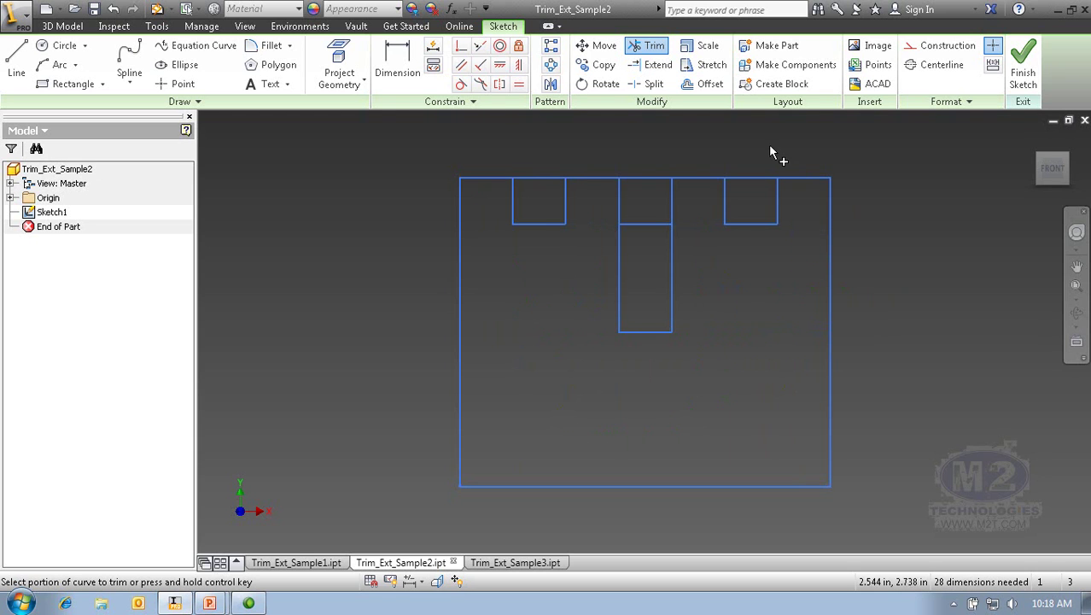
{"action": "mouse_move", "coordinate": [835, 137]}
{"action": "left_mouse_down"}
{"action": "mouse_move", "coordinate": [803, 137]}
{"action": "mouse_move", "coordinate": [755, 180]}
{"action": "mouse_move", "coordinate": [735, 159]}
{"action": "mouse_move", "coordinate": [669, 142]}
{"action": "mouse_move", "coordinate": [649, 231]}
{"action": "left_mouse_up"}
{"action": "mouse_move", "coordinate": [613, 149]}
{"action": "left_mouse_down"}
{"action": "mouse_move", "coordinate": [582, 133]}
{"action": "mouse_move", "coordinate": [550, 188]}
{"action": "left_mouse_up"}
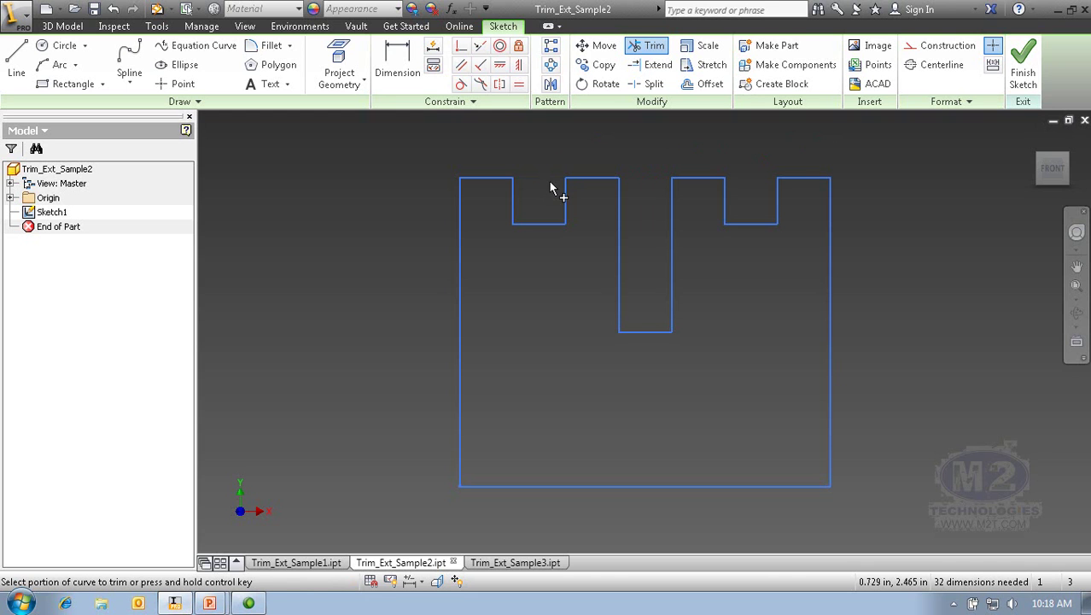
{"action": "left_click", "coordinate": [521, 563]}
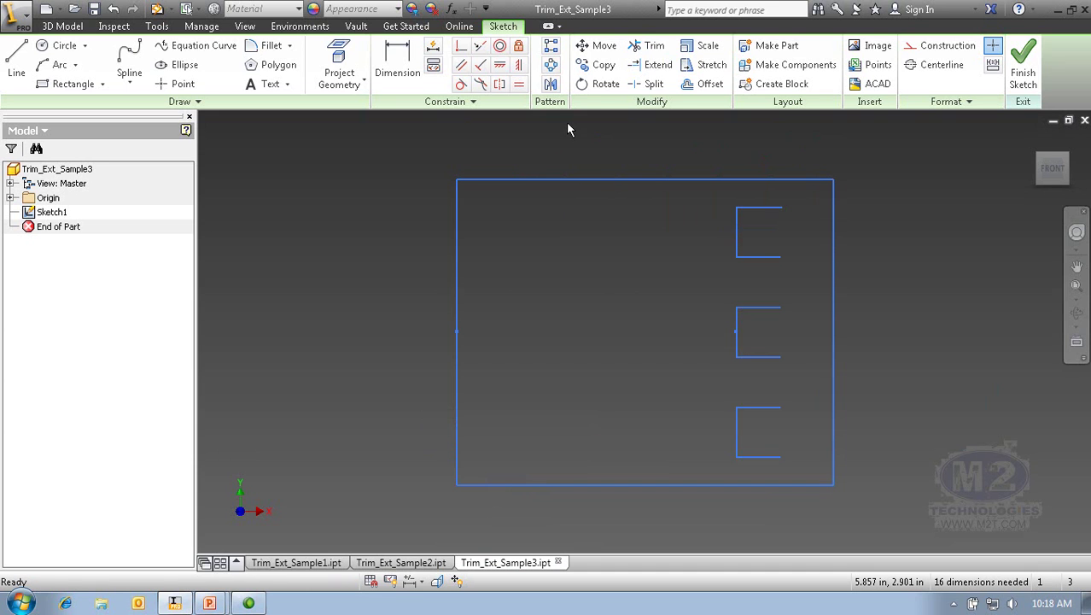
Step: Extend the three slots' edges to the rectangle's right side and trim the right edge between them
{"action": "left_click", "coordinate": [649, 68]}
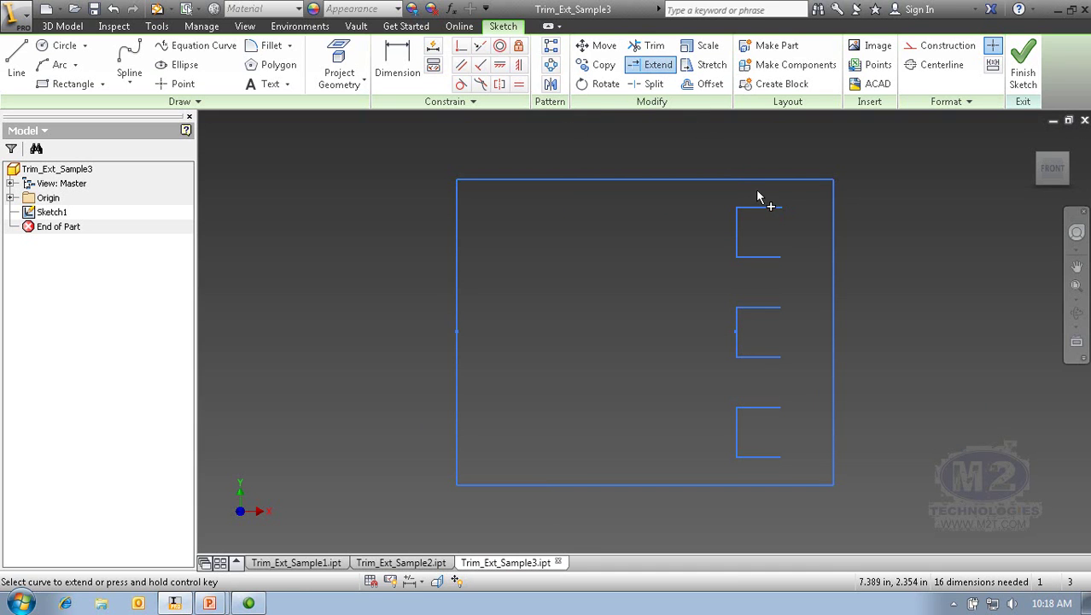
{"action": "left_click_drag", "start_coordinate": [770, 194], "coordinate": [780, 466]}
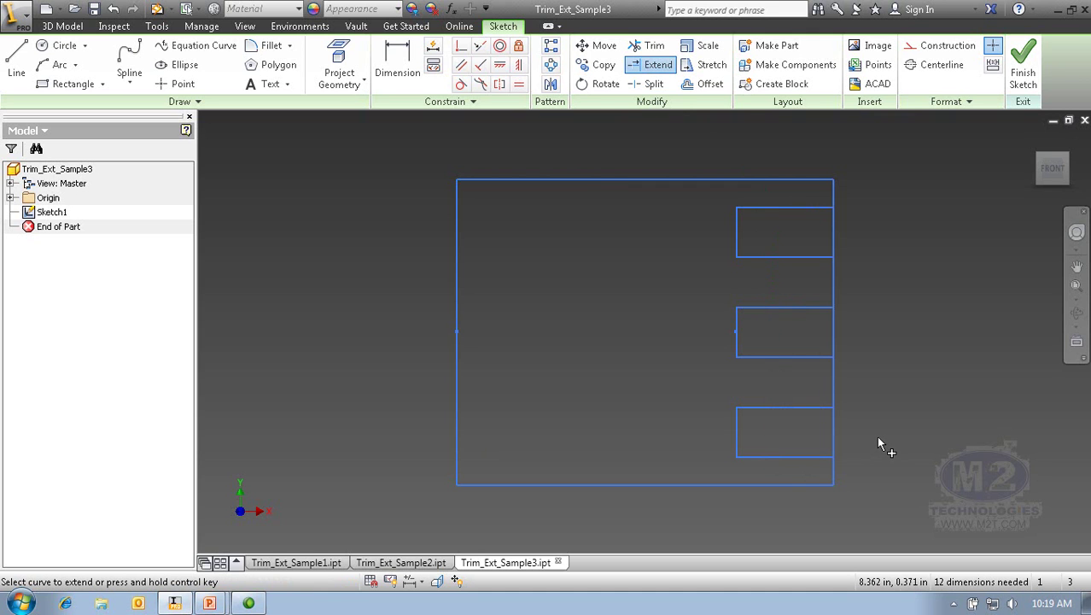
{"action": "left_click", "coordinate": [648, 45]}
{"action": "mouse_move", "coordinate": [884, 227]}
{"action": "left_mouse_down"}
{"action": "mouse_move", "coordinate": [834, 226]}
{"action": "mouse_move", "coordinate": [851, 248]}
{"action": "mouse_move", "coordinate": [868, 324]}
{"action": "mouse_move", "coordinate": [834, 329]}
{"action": "mouse_move", "coordinate": [863, 391]}
{"action": "mouse_move", "coordinate": [850, 428]}
{"action": "left_mouse_up"}
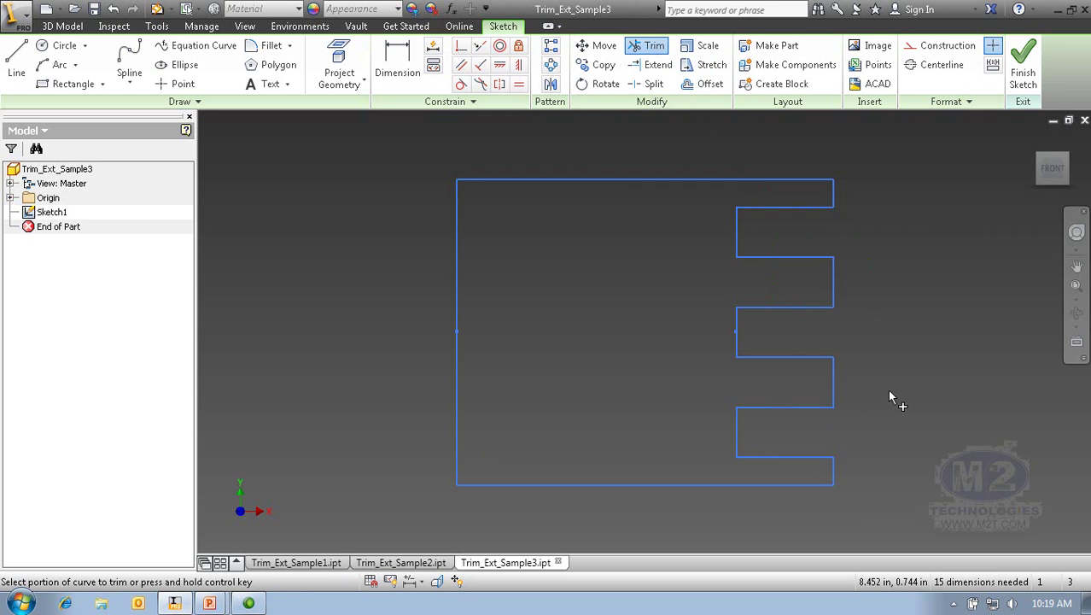